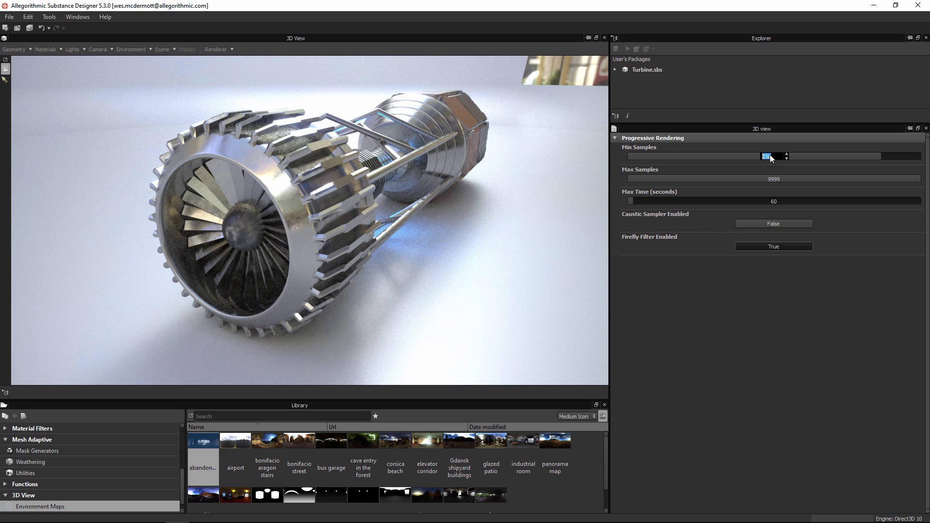
Set Max Samples to 1 for a quick, noisy turbine preview and orbit to inspect it.
{"action": "double_click", "coordinate": [775, 180]}
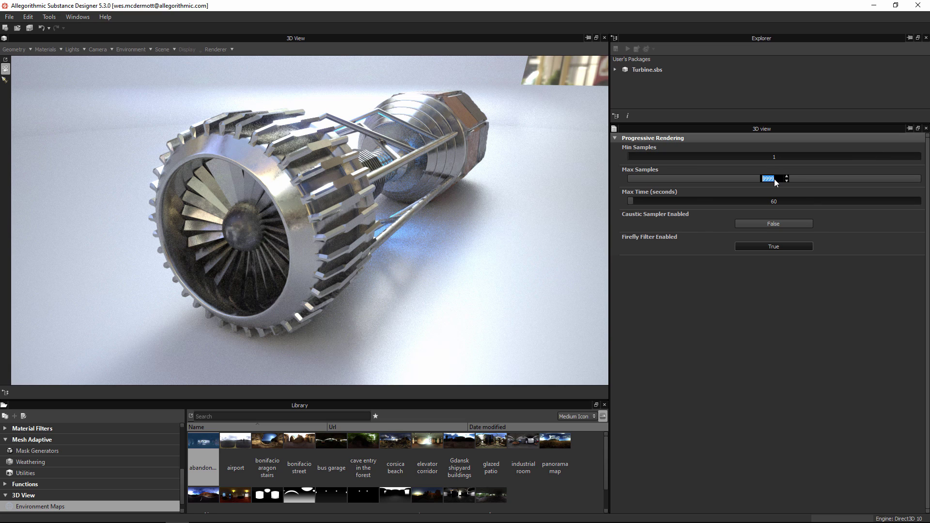
{"action": "type", "text": "1"}
{"action": "key", "text": "Return"}
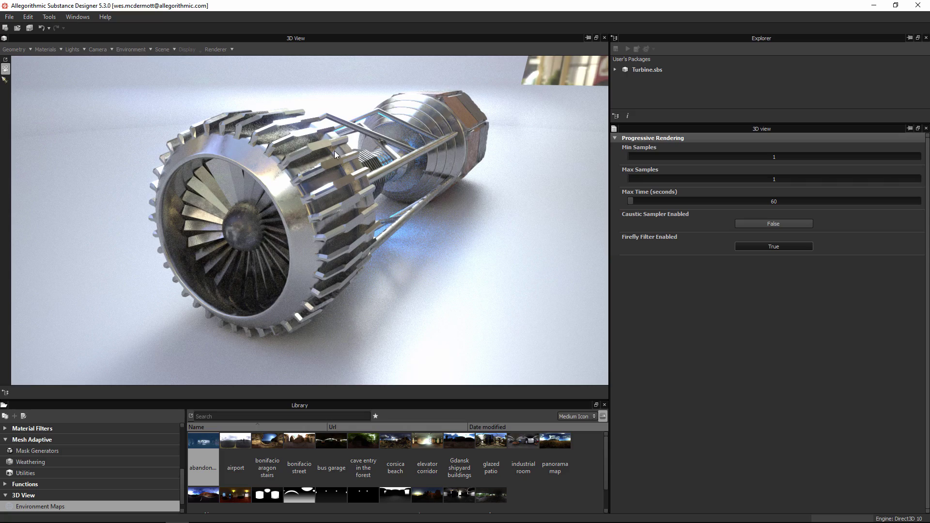
{"action": "mouse_move", "coordinate": [357, 191]}
{"action": "left_mouse_down", "text": "alt"}
{"action": "mouse_move", "coordinate": [365, 197]}
{"action": "mouse_move", "coordinate": [355, 199]}
{"action": "left_mouse_up", "text": "alt"}
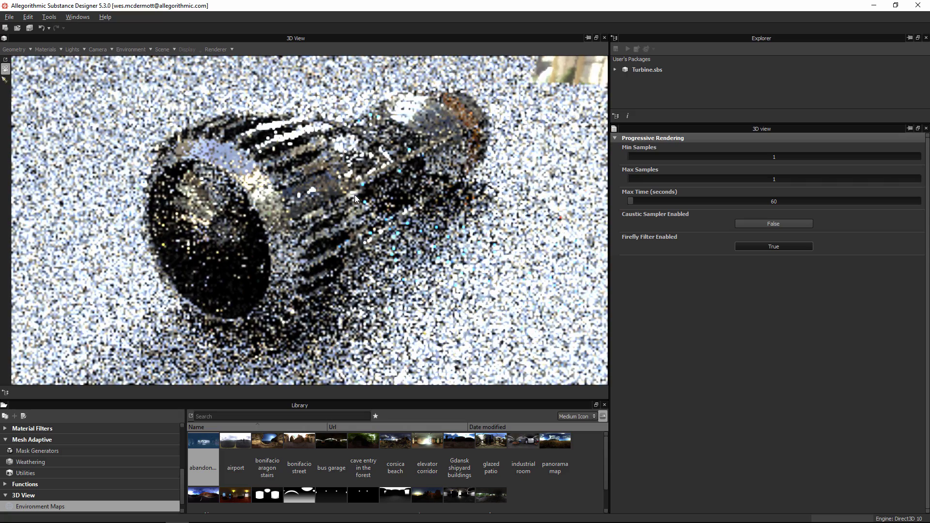
{"action": "left_click_drag", "start_coordinate": [387, 237], "coordinate": [381, 232], "text": "alt"}
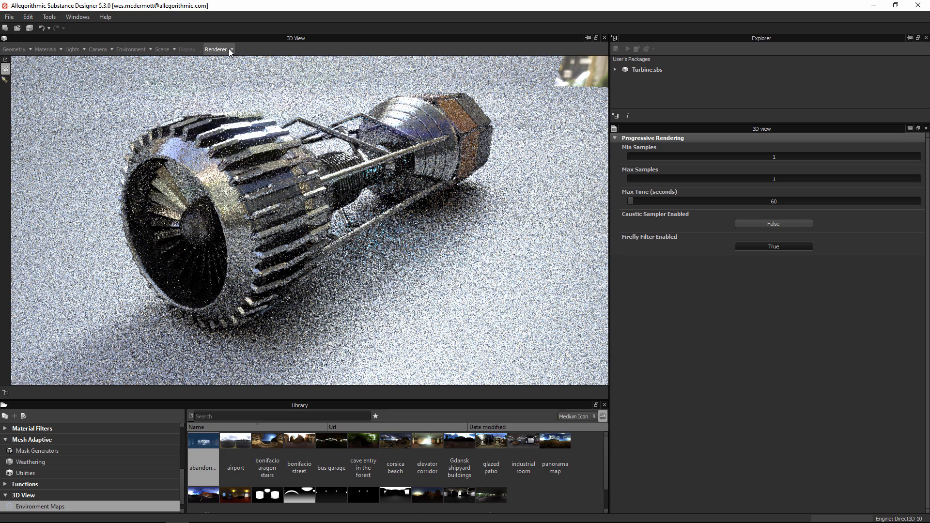
Show the scene entity properties and switch the 3D view renderer to OpenGL.
{"action": "left_click", "coordinate": [169, 50]}
{"action": "left_click", "coordinate": [173, 62]}
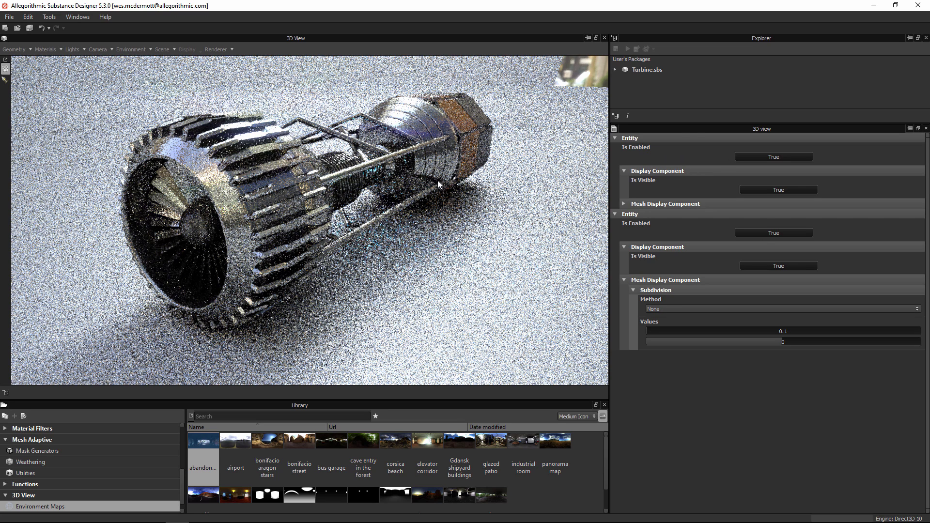
{"action": "left_click", "coordinate": [228, 49]}
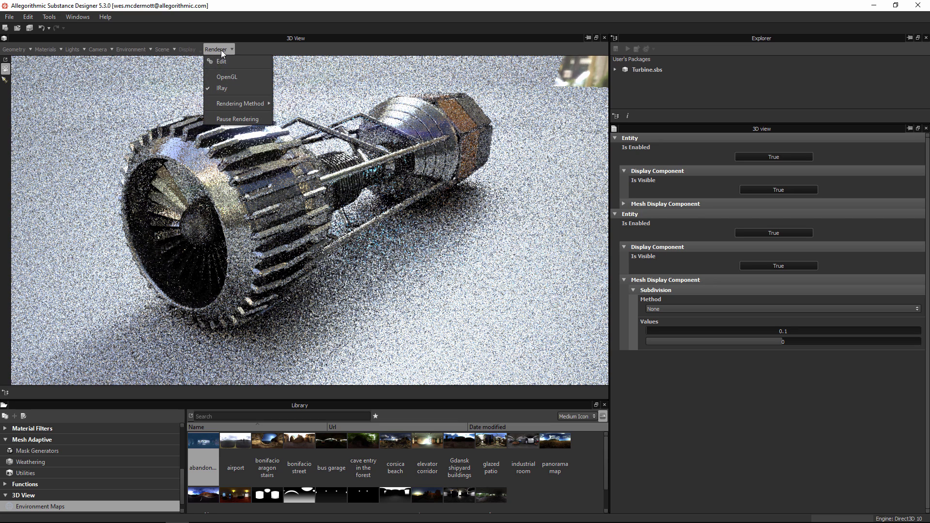
{"action": "left_click", "coordinate": [220, 76]}
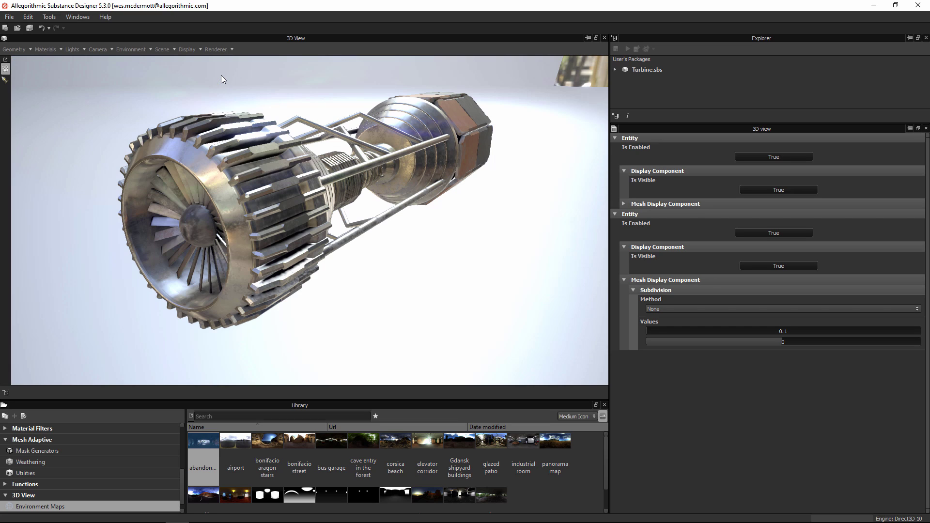
Zoom out and orbit the OpenGL view to bring the ground plane into view.
{"action": "scroll", "coordinate": [339, 203], "scroll_direction": "down", "scroll_amount": 5}
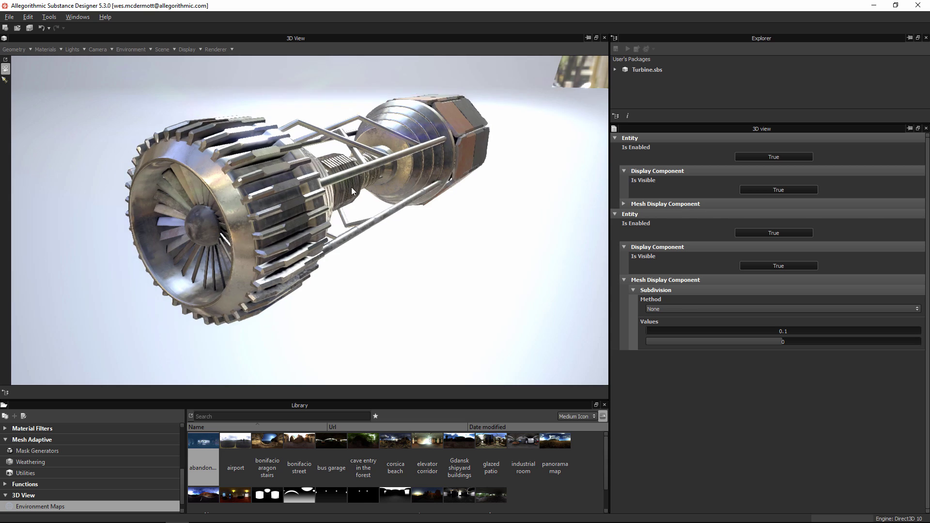
{"action": "scroll", "coordinate": [301, 129], "scroll_direction": "down", "scroll_amount": 3}
{"action": "left_click_drag", "start_coordinate": [301, 129], "coordinate": [376, 193]}
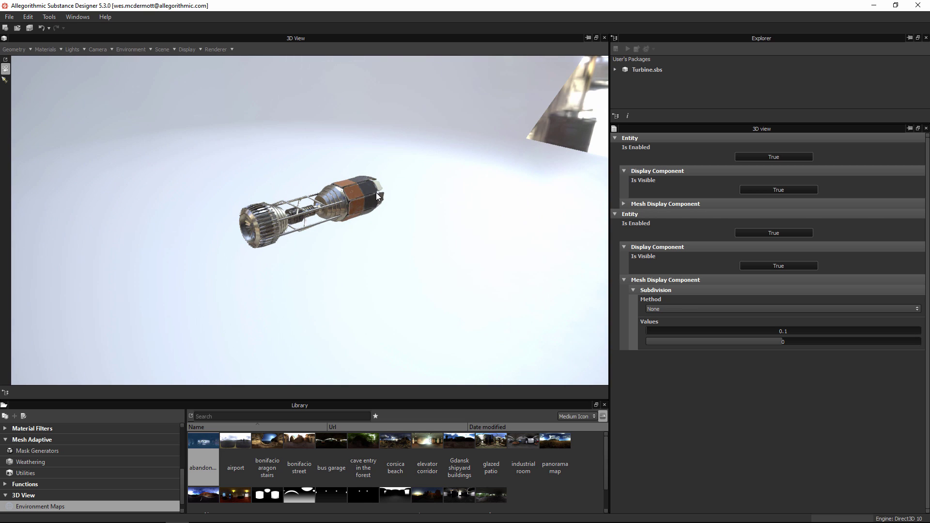
{"action": "scroll", "coordinate": [417, 241], "scroll_direction": "down", "scroll_amount": 3}
{"action": "left_click_drag", "start_coordinate": [417, 241], "coordinate": [354, 203]}
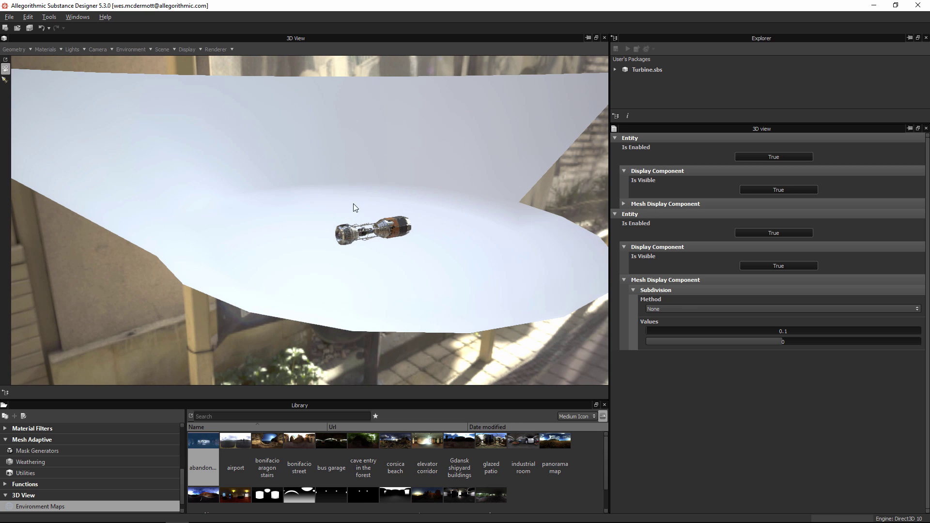
{"action": "left_click_drag", "start_coordinate": [380, 237], "coordinate": [443, 228]}
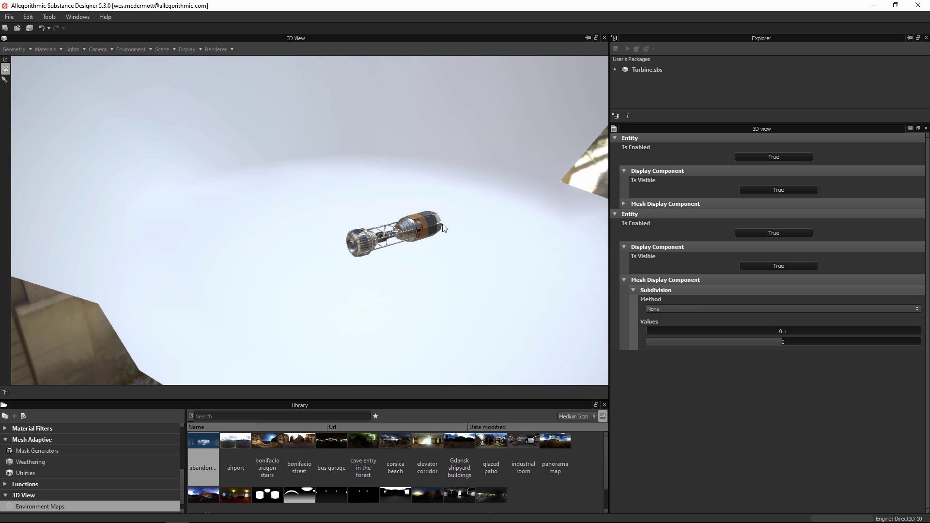
{"action": "left_click_drag", "start_coordinate": [396, 146], "coordinate": [434, 251]}
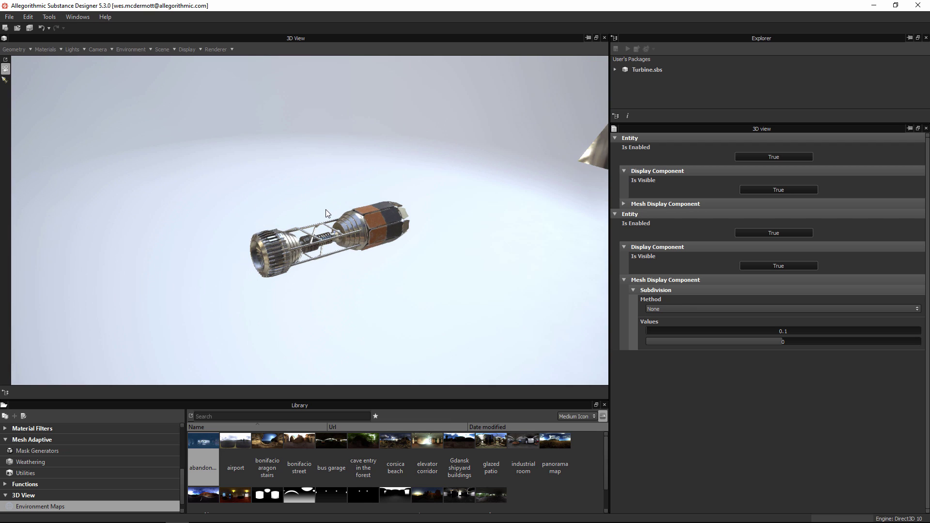
{"action": "left_click_drag", "start_coordinate": [411, 262], "coordinate": [483, 181]}
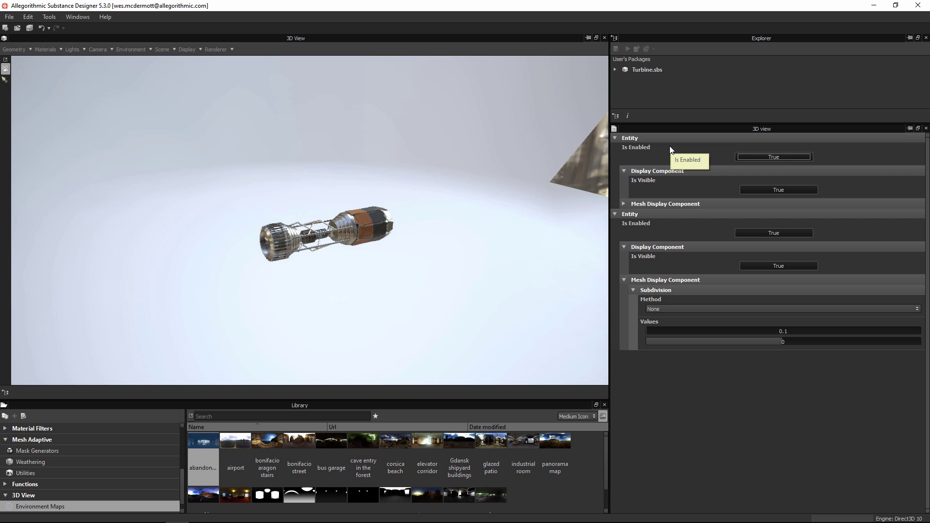
{"action": "left_click", "coordinate": [766, 157]}
{"action": "left_click_drag", "start_coordinate": [359, 239], "coordinate": [513, 258]}
{"action": "left_click", "coordinate": [760, 157]}
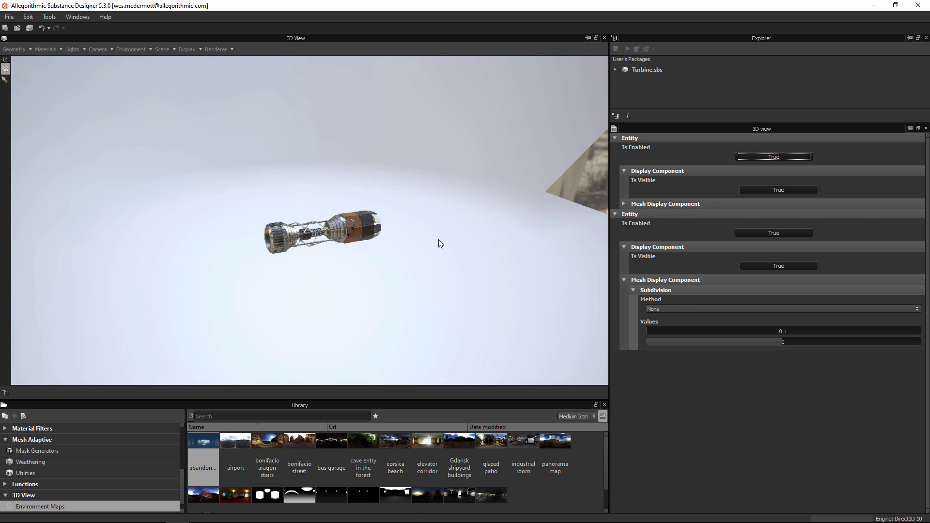
{"action": "left_click_drag", "start_coordinate": [441, 243], "coordinate": [550, 208]}
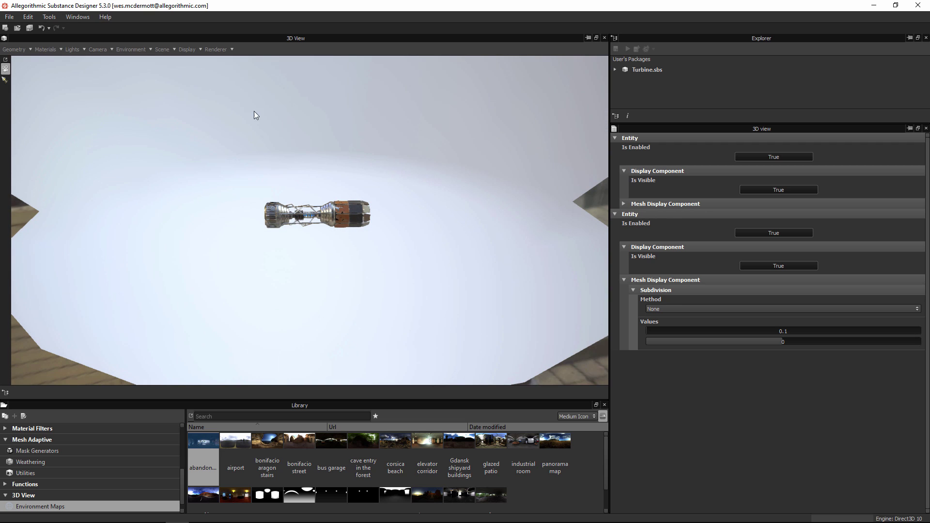
Disable the second entity, the studio dome, and orbit closer to the turbine.
{"action": "left_click", "coordinate": [774, 233]}
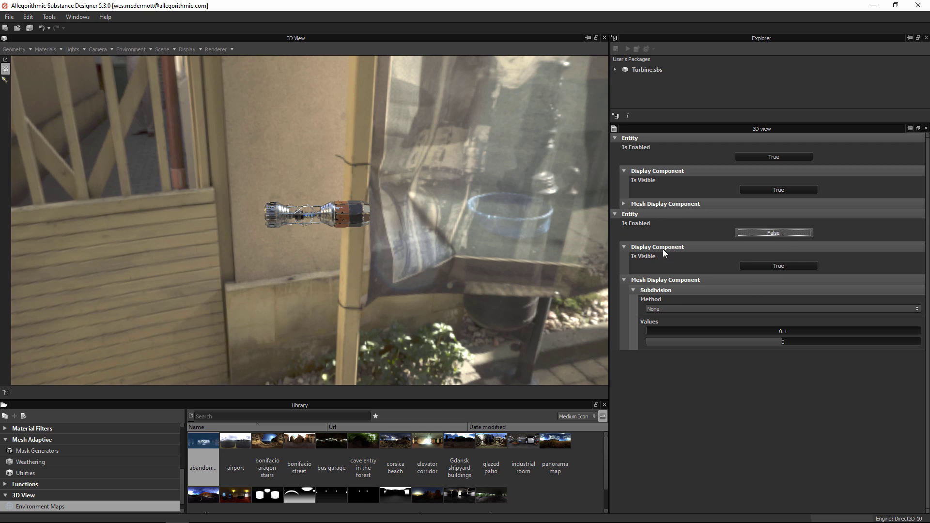
{"action": "left_click_drag", "start_coordinate": [347, 245], "coordinate": [330, 226]}
{"action": "scroll", "coordinate": [330, 226], "scroll_direction": "up", "scroll_amount": 2}
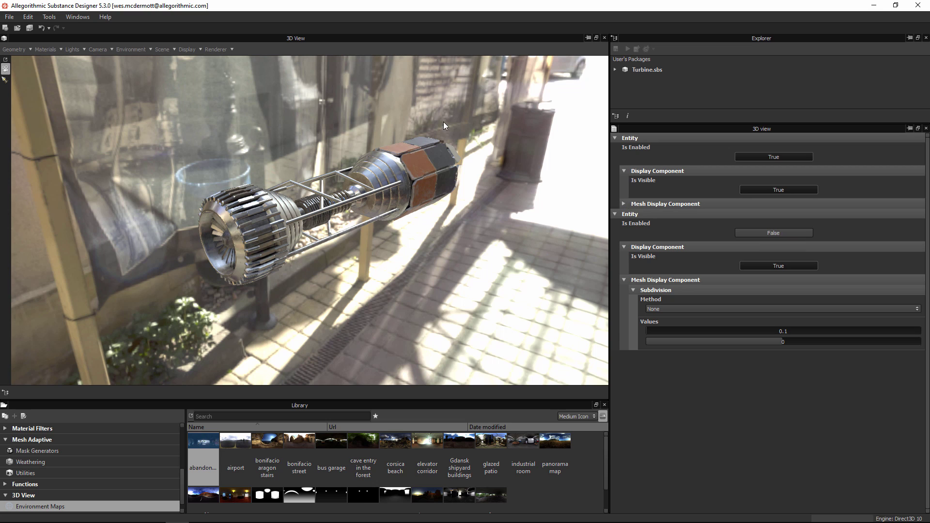
Re-enable the dome, set its Is Visible to False, and expand the turbine's Subdivision settings.
{"action": "left_click", "coordinate": [760, 232]}
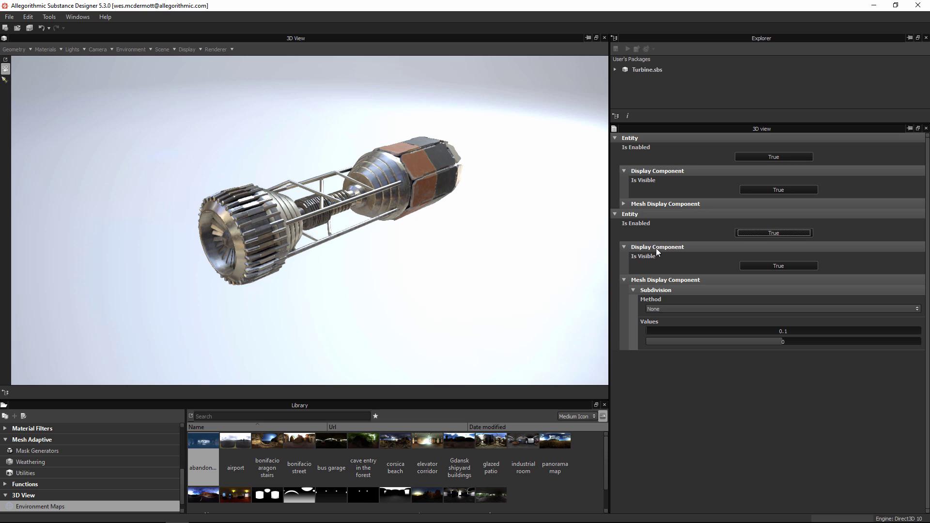
{"action": "left_click", "coordinate": [758, 269]}
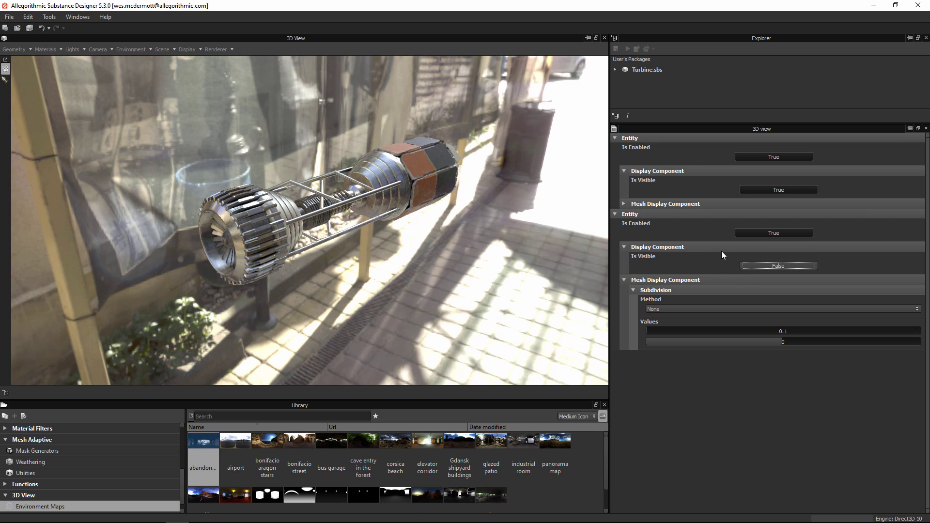
{"action": "scroll", "coordinate": [368, 252], "scroll_direction": "up", "scroll_amount": 5}
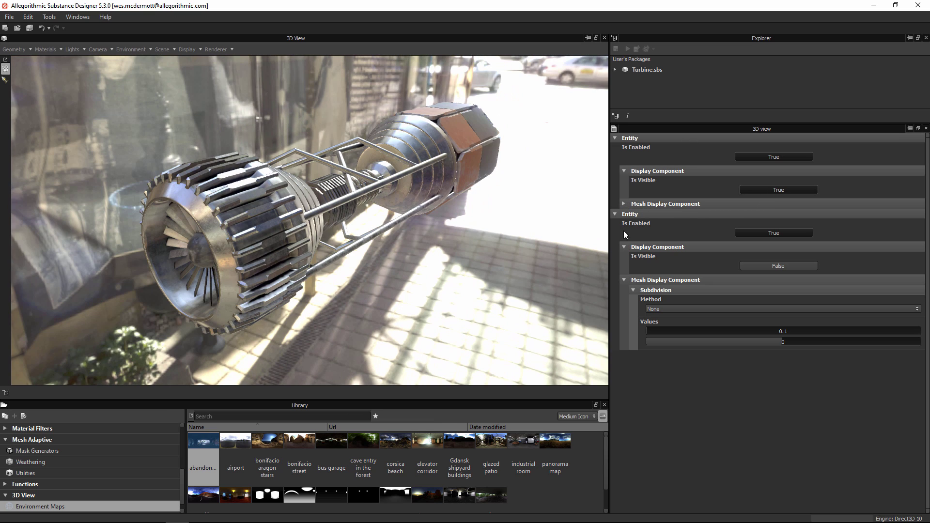
{"action": "left_click", "coordinate": [625, 204]}
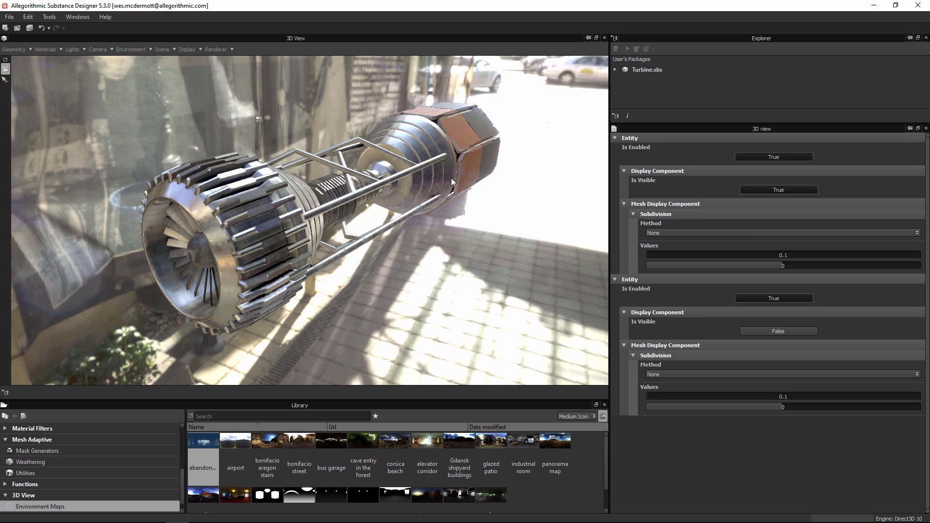
Try Parametric and Length subdivision on the turbine mesh, then set the method to None.
{"action": "left_click", "coordinate": [660, 232]}
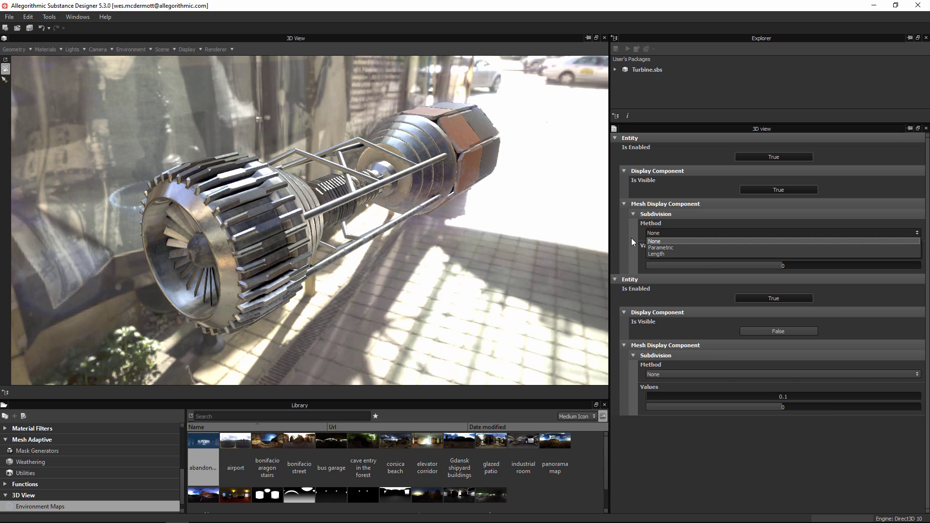
{"action": "left_click", "coordinate": [659, 248]}
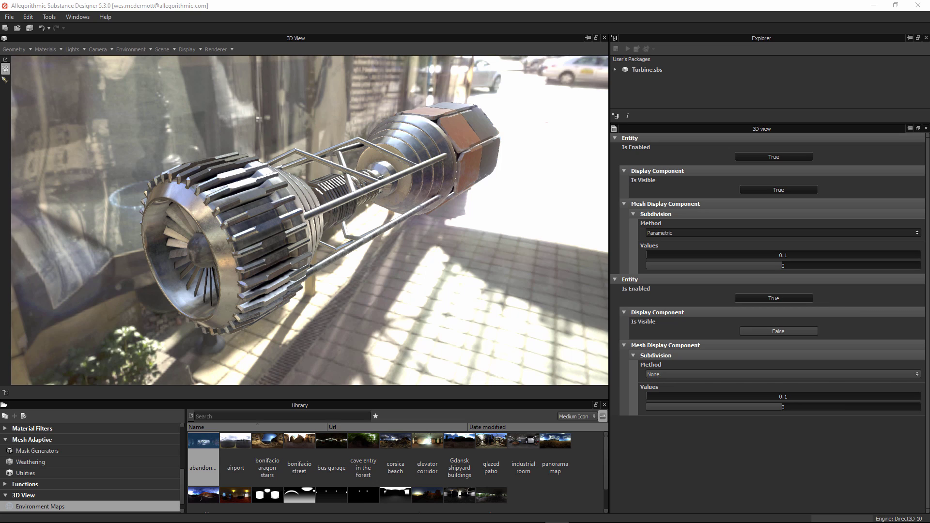
{"action": "left_click", "coordinate": [667, 232]}
{"action": "left_click", "coordinate": [659, 252]}
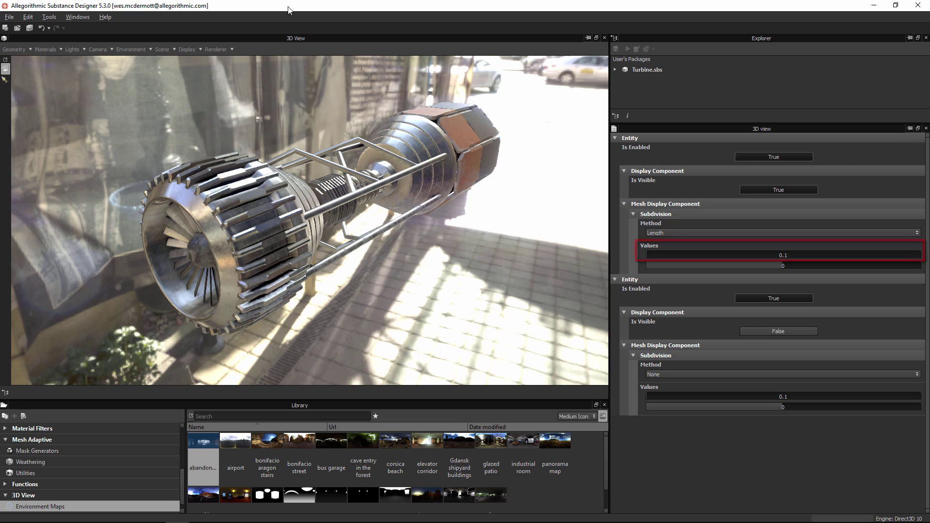
{"action": "left_click", "coordinate": [661, 234]}
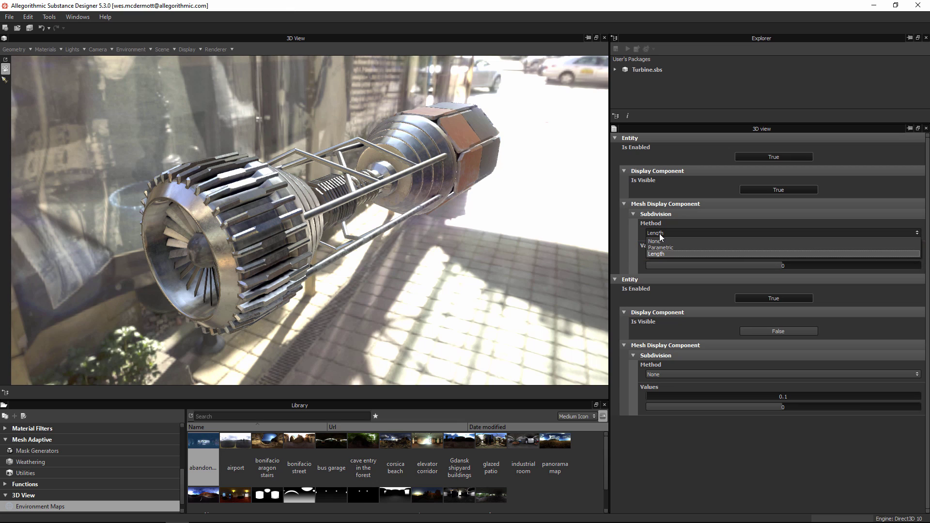
{"action": "left_click", "coordinate": [658, 241]}
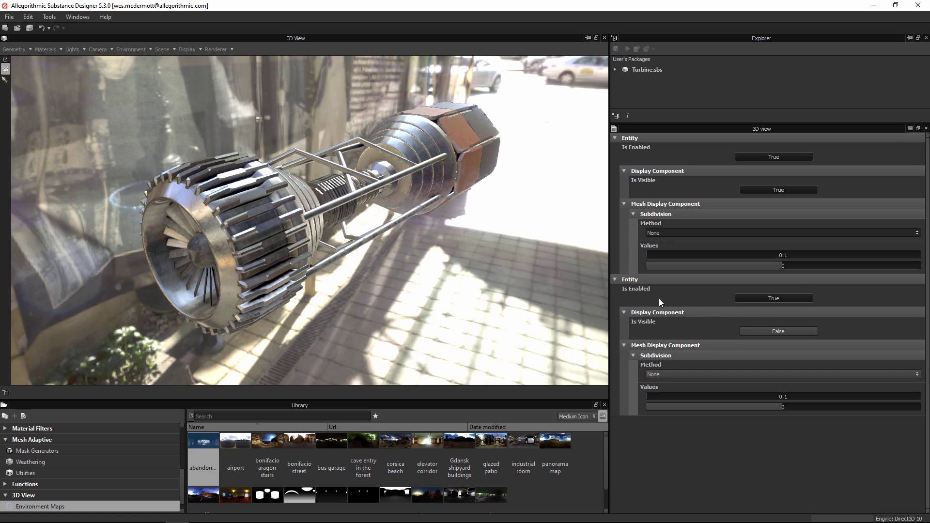
Make the studio dome entity visible but leave it disabled so the street environment shows.
{"action": "left_click", "coordinate": [761, 299]}
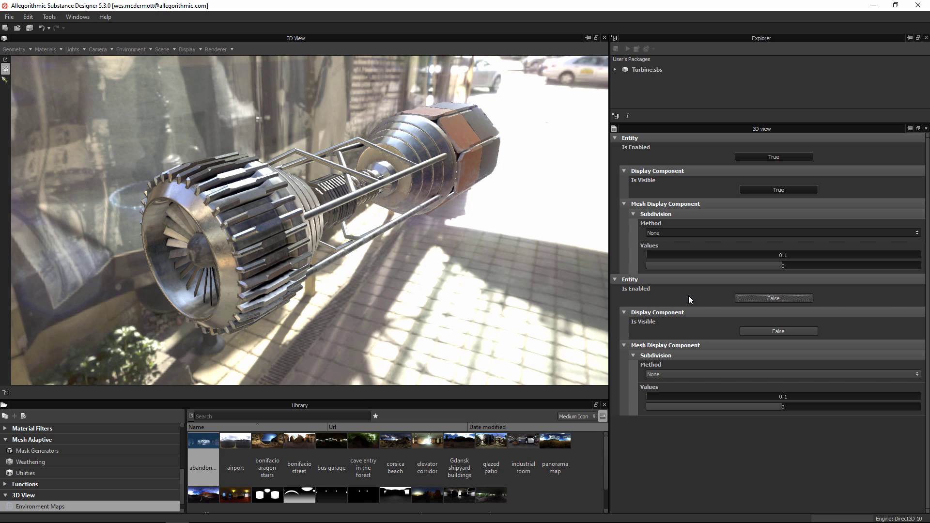
{"action": "left_click", "coordinate": [777, 333]}
{"action": "left_click", "coordinate": [771, 299]}
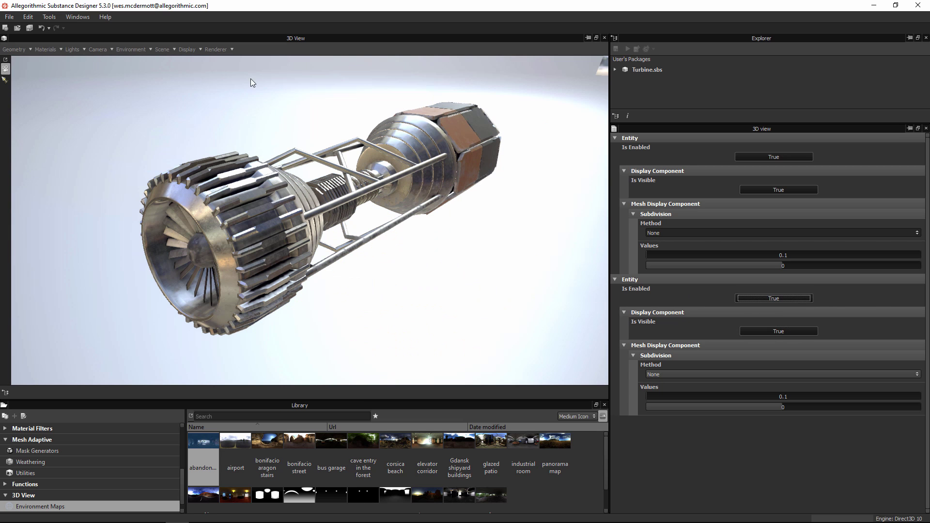
{"action": "left_click_drag", "start_coordinate": [426, 237], "coordinate": [454, 251]}
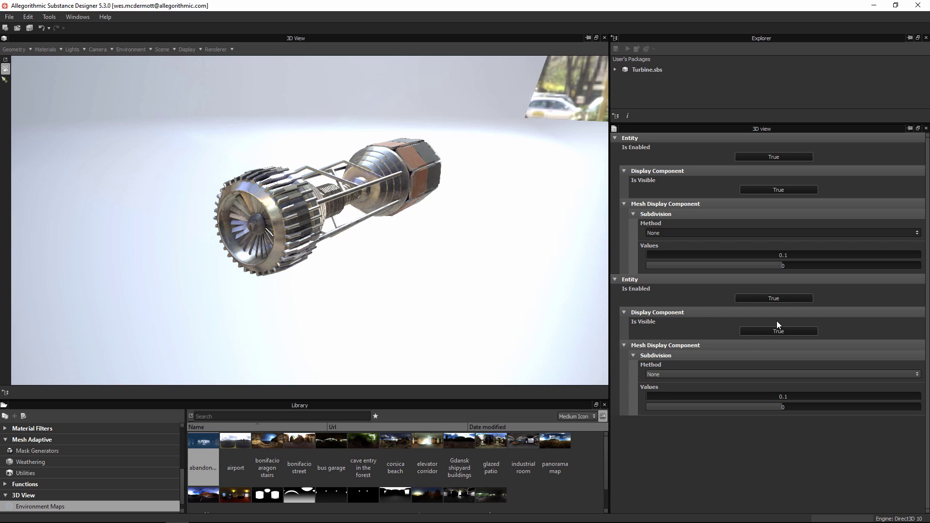
{"action": "left_click", "coordinate": [770, 299]}
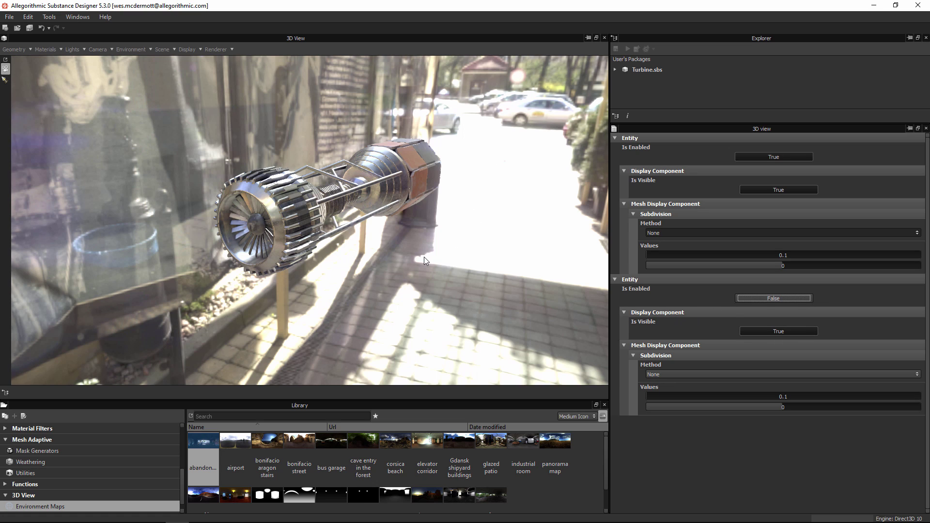
Edit the environment, expand Dome, and rotate the dome to 253 degrees.
{"action": "left_click", "coordinate": [144, 51]}
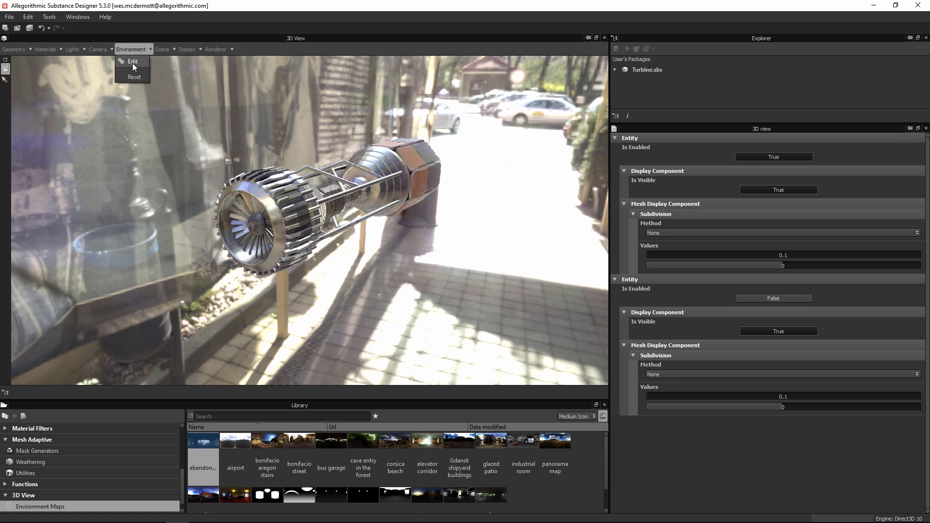
{"action": "left_click", "coordinate": [133, 62]}
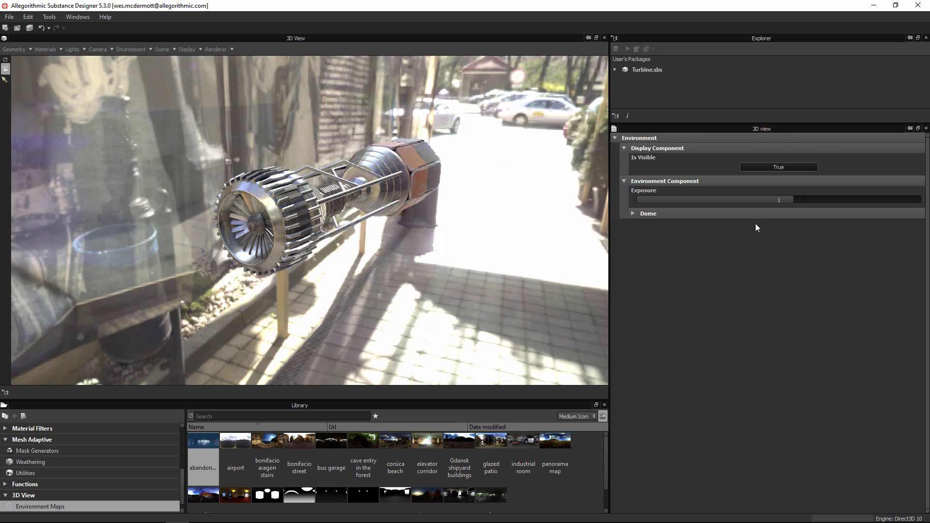
{"action": "left_click", "coordinate": [633, 213]}
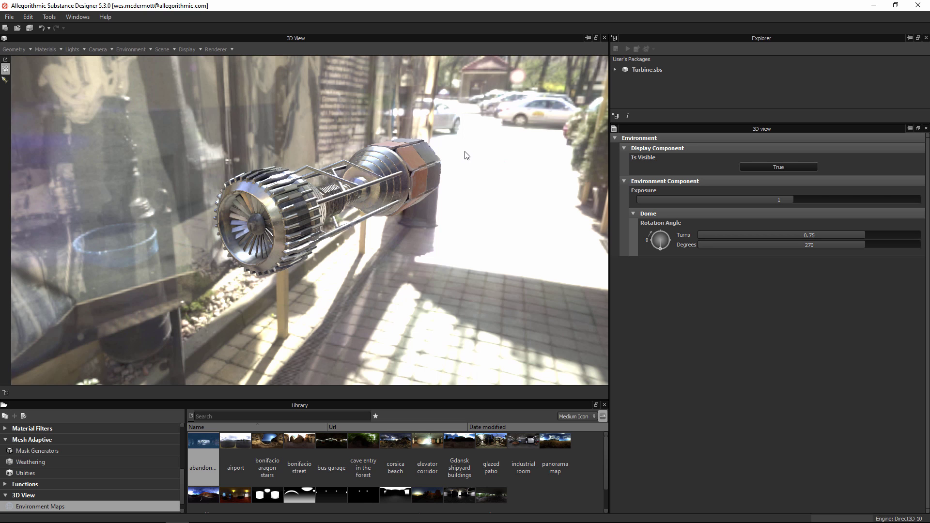
{"action": "mouse_move", "coordinate": [459, 151]}
{"action": "right_mouse_down", "text": "ctrl+shift"}
{"action": "mouse_move", "coordinate": [475, 155]}
{"action": "mouse_move", "coordinate": [431, 155]}
{"action": "mouse_move", "coordinate": [467, 158]}
{"action": "right_mouse_up", "text": "ctrl+shift"}
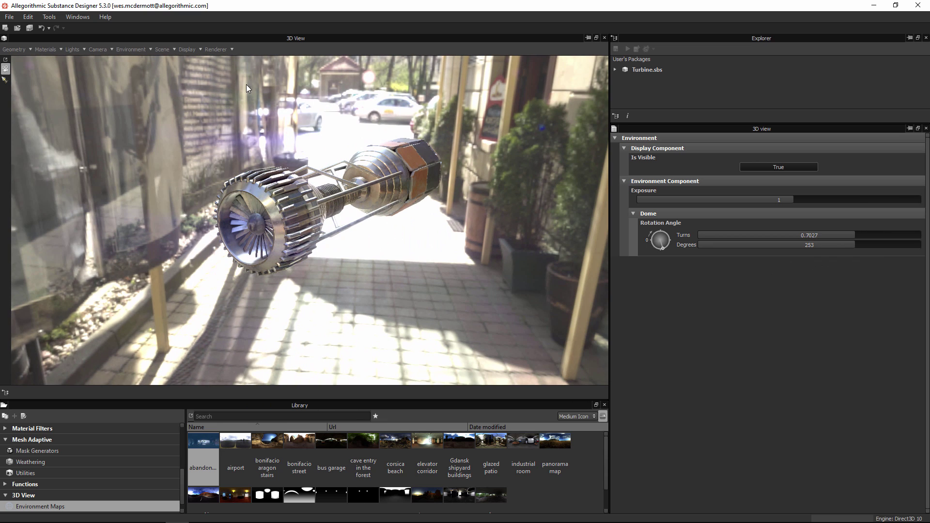
Switch the renderer to Iray and reopen the environment's dome settings.
{"action": "left_click", "coordinate": [231, 50]}
{"action": "left_click", "coordinate": [220, 87]}
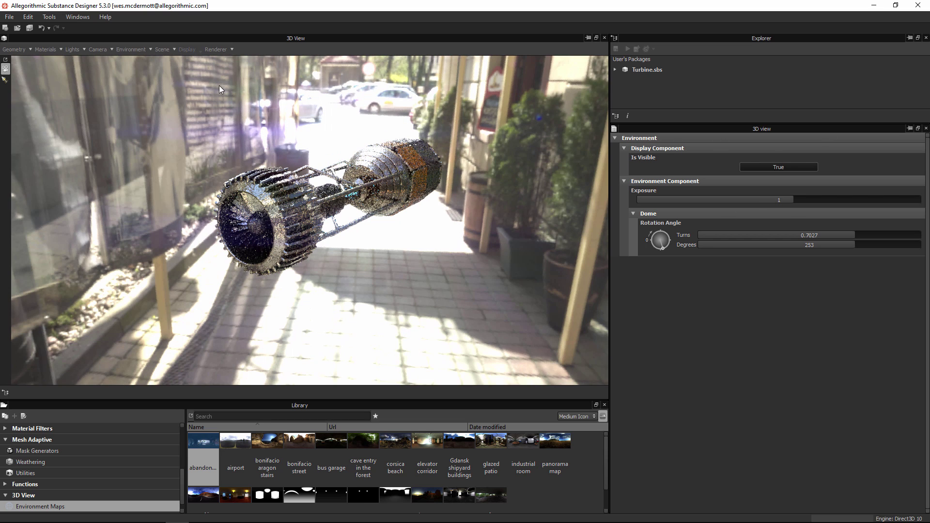
{"action": "left_click", "coordinate": [136, 50]}
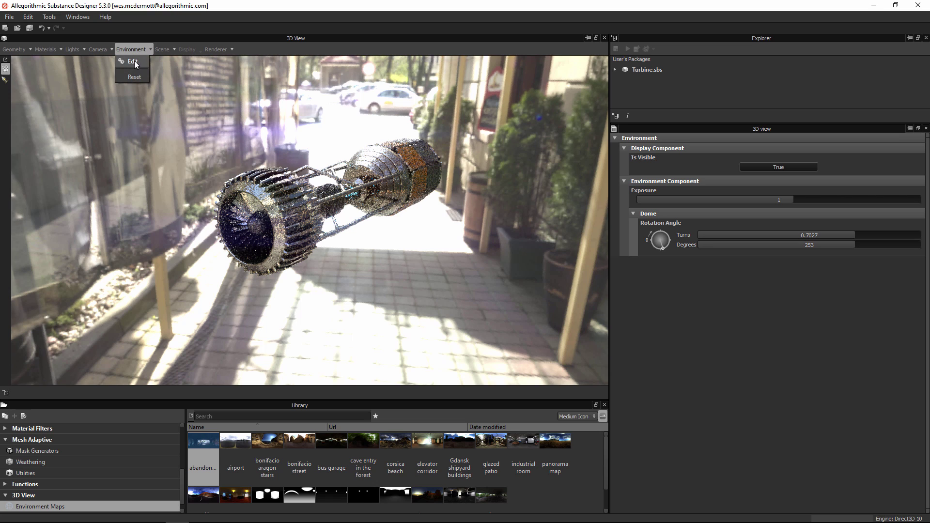
{"action": "left_click", "coordinate": [129, 63]}
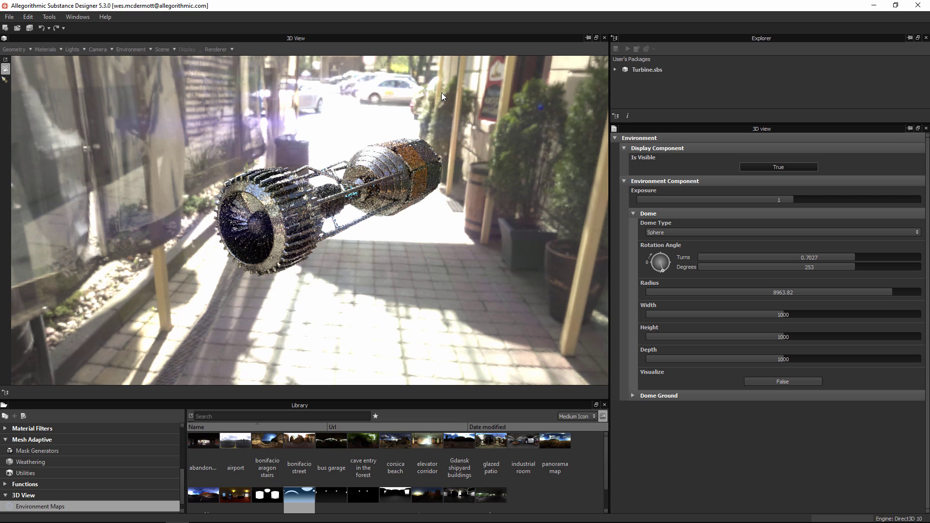
Try the Infinite Sphere, Sphere, and Sphere With Ground dome types.
{"action": "left_click", "coordinate": [671, 233]}
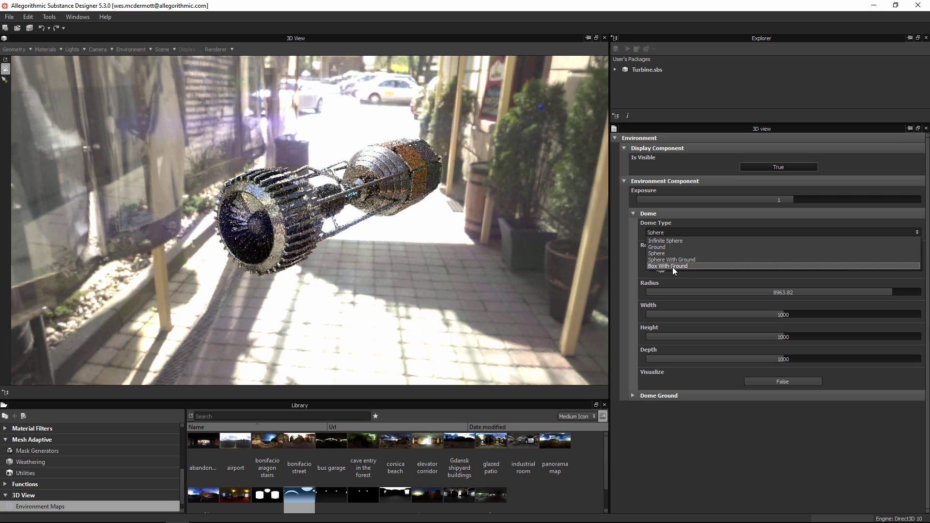
{"action": "left_click", "coordinate": [662, 240]}
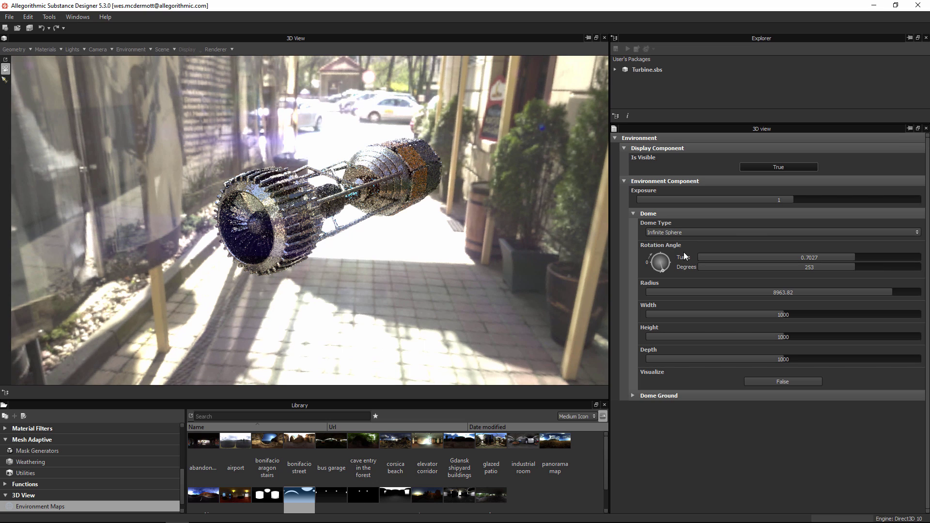
{"action": "left_click", "coordinate": [671, 233]}
{"action": "left_click", "coordinate": [659, 255]}
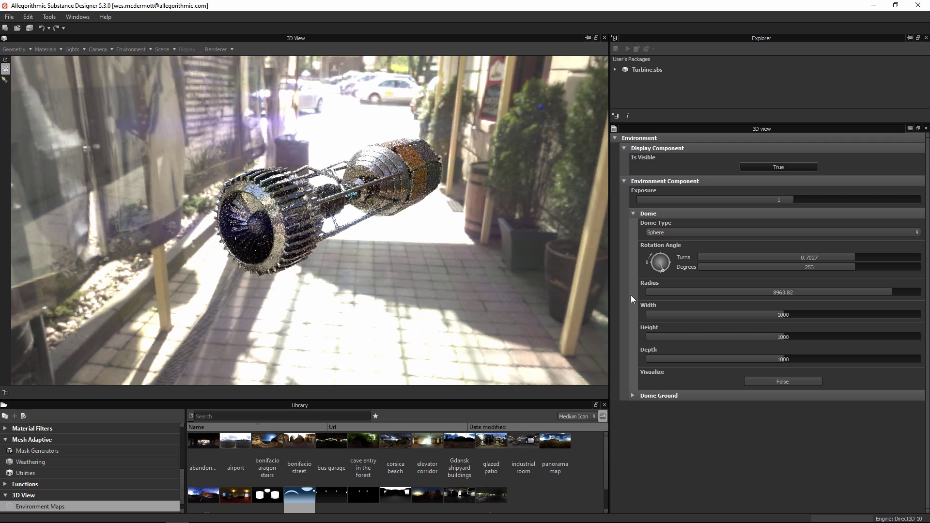
{"action": "left_click", "coordinate": [657, 233]}
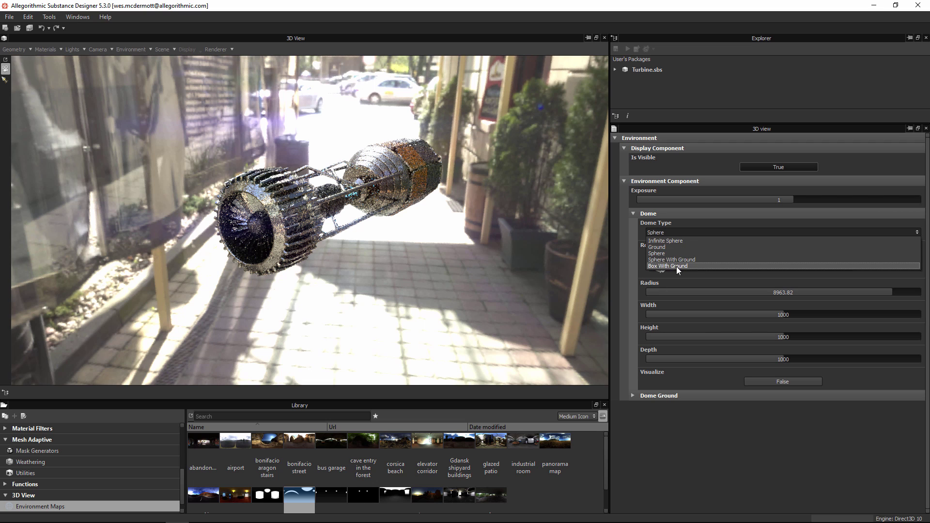
{"action": "left_click", "coordinate": [665, 261]}
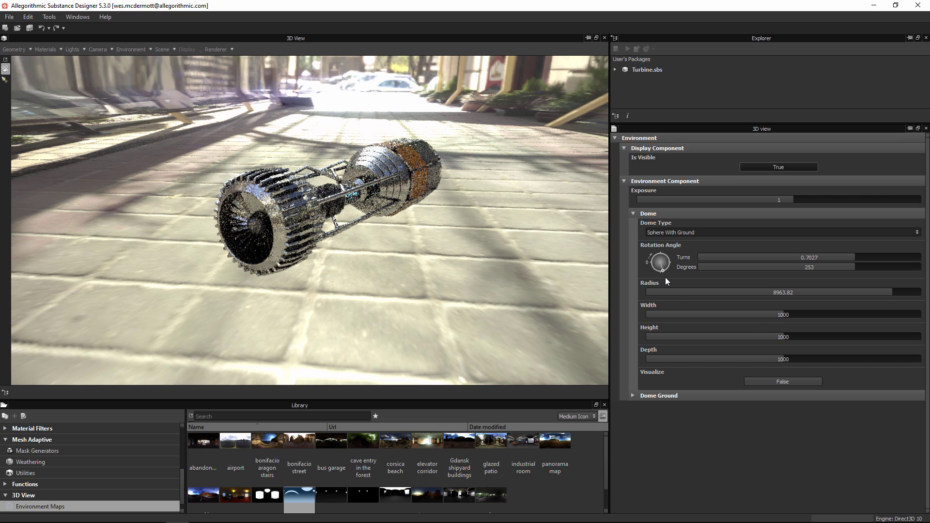
Set the dome type to Box With Ground and turn Visualize on to show the green ground.
{"action": "left_click", "coordinate": [675, 232]}
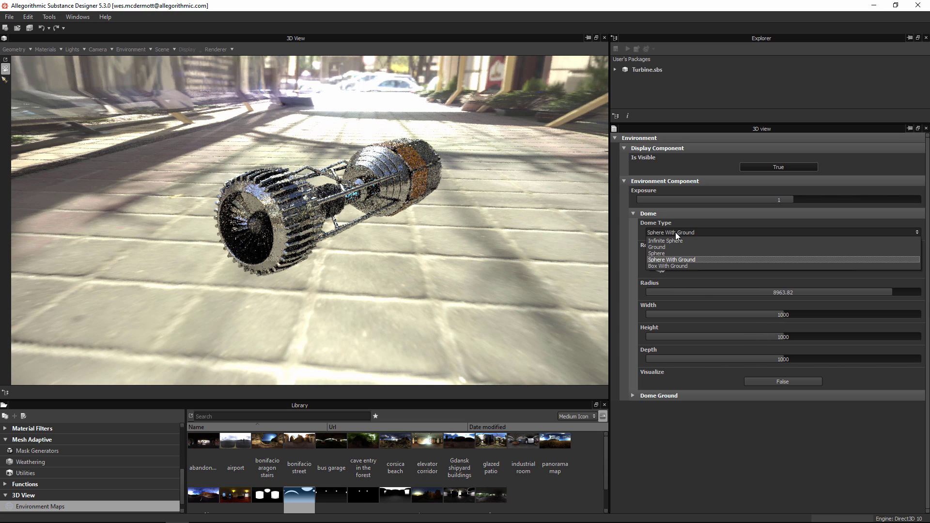
{"action": "left_click", "coordinate": [660, 266]}
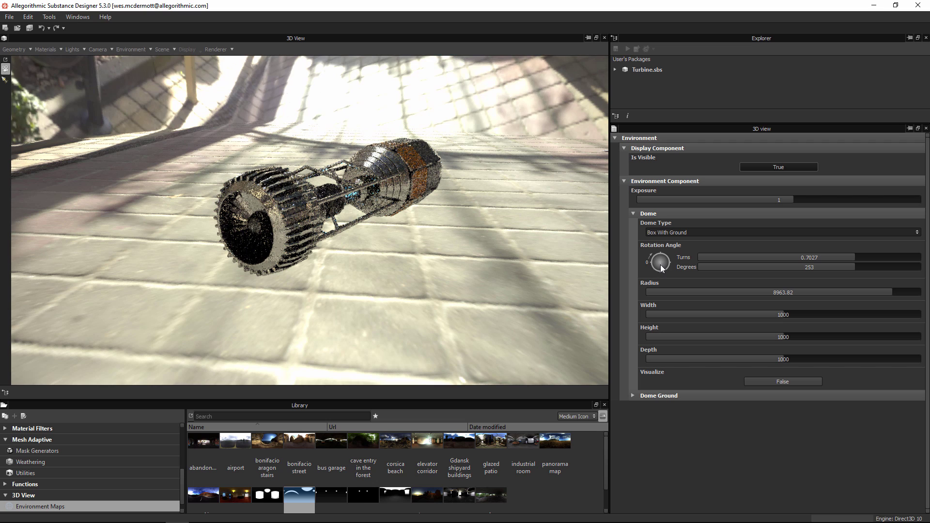
{"action": "left_click_drag", "start_coordinate": [428, 262], "coordinate": [379, 235], "text": "alt"}
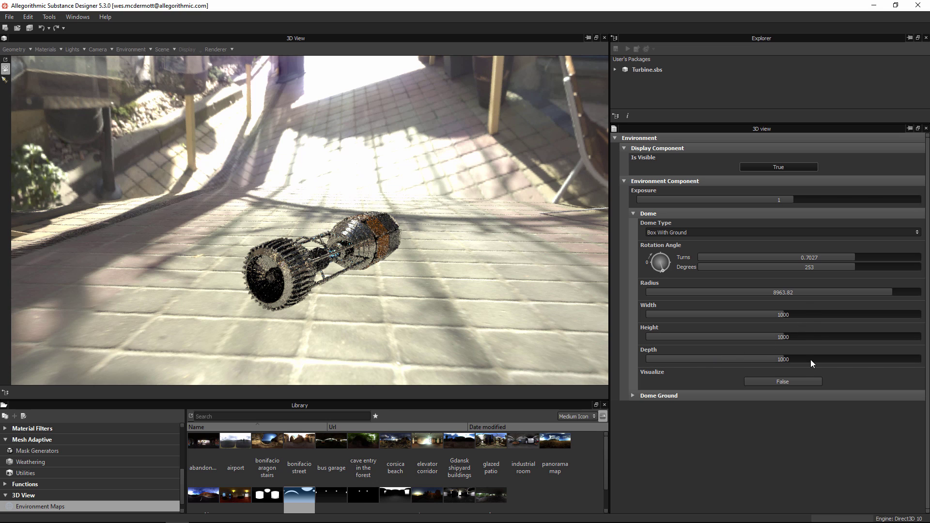
{"action": "left_click", "coordinate": [767, 382]}
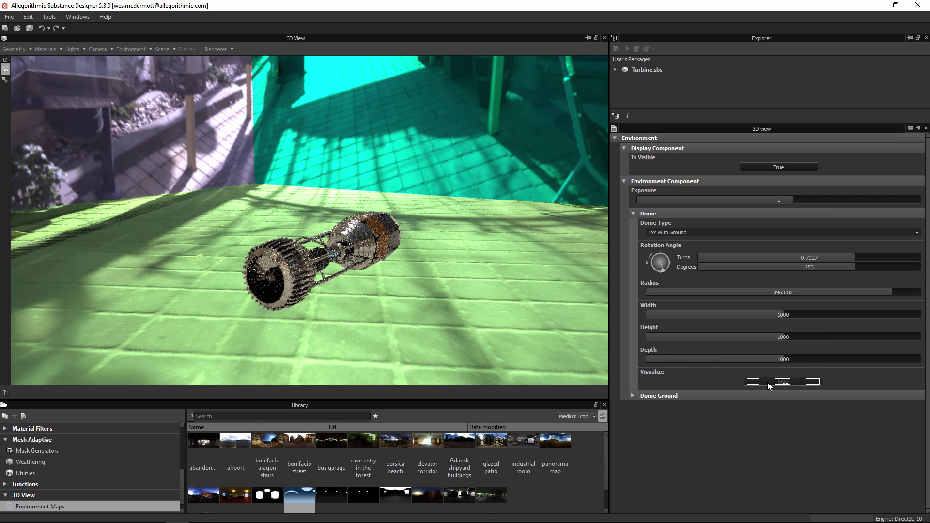